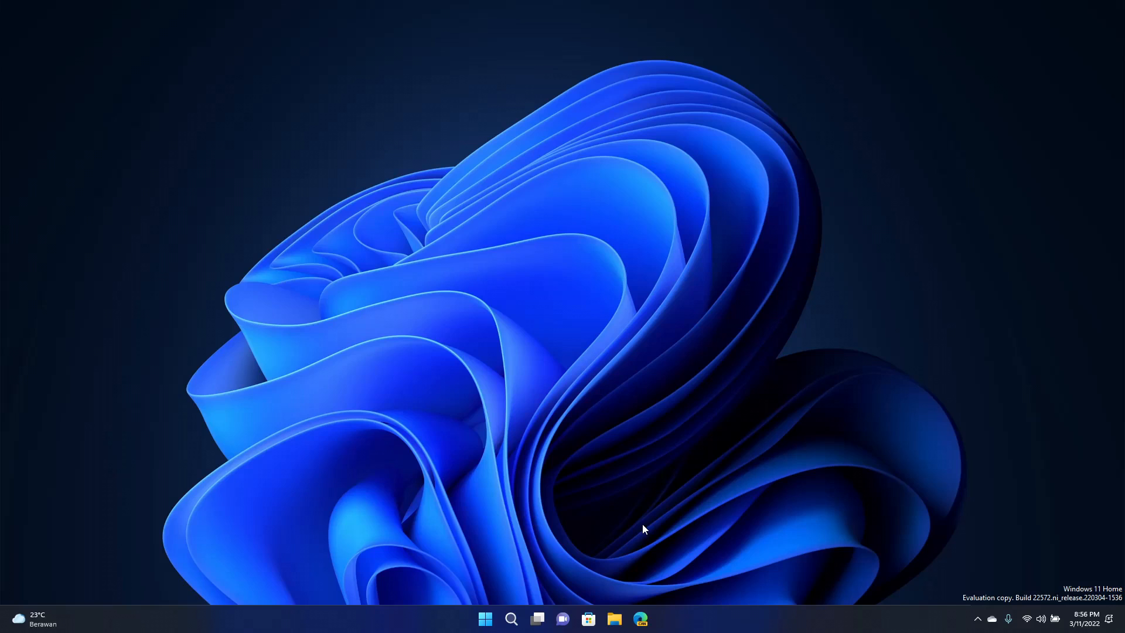
Launch Clipchamp – Video Editor from the full list of recommended apps and reposition its window near the desktop's center.
{"action": "key", "text": "super"}
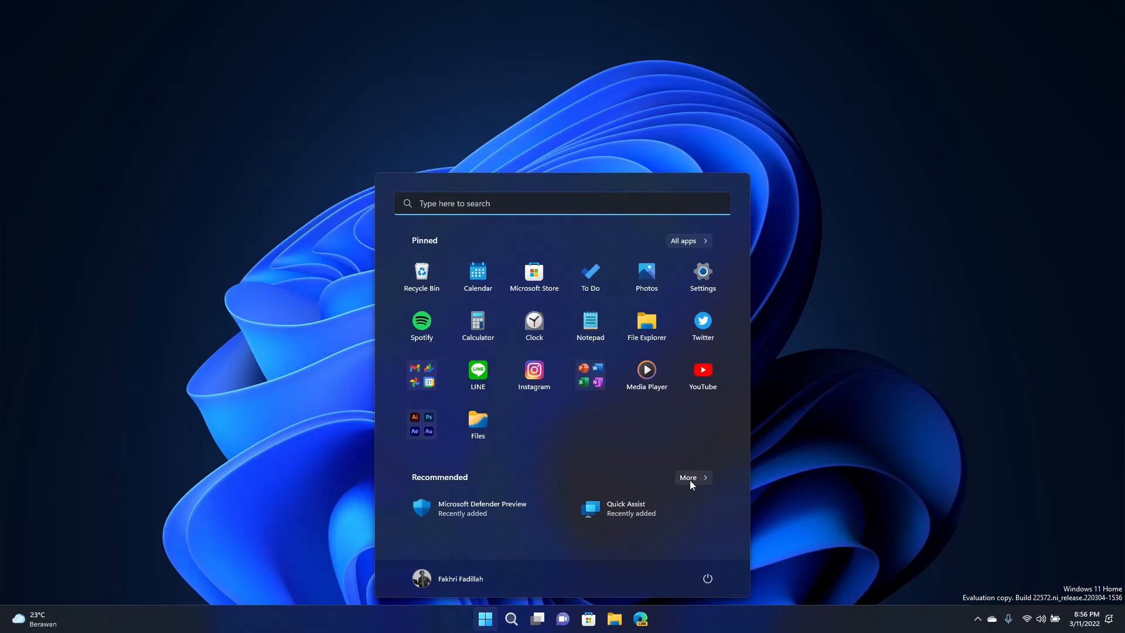
{"action": "left_click", "coordinate": [689, 478]}
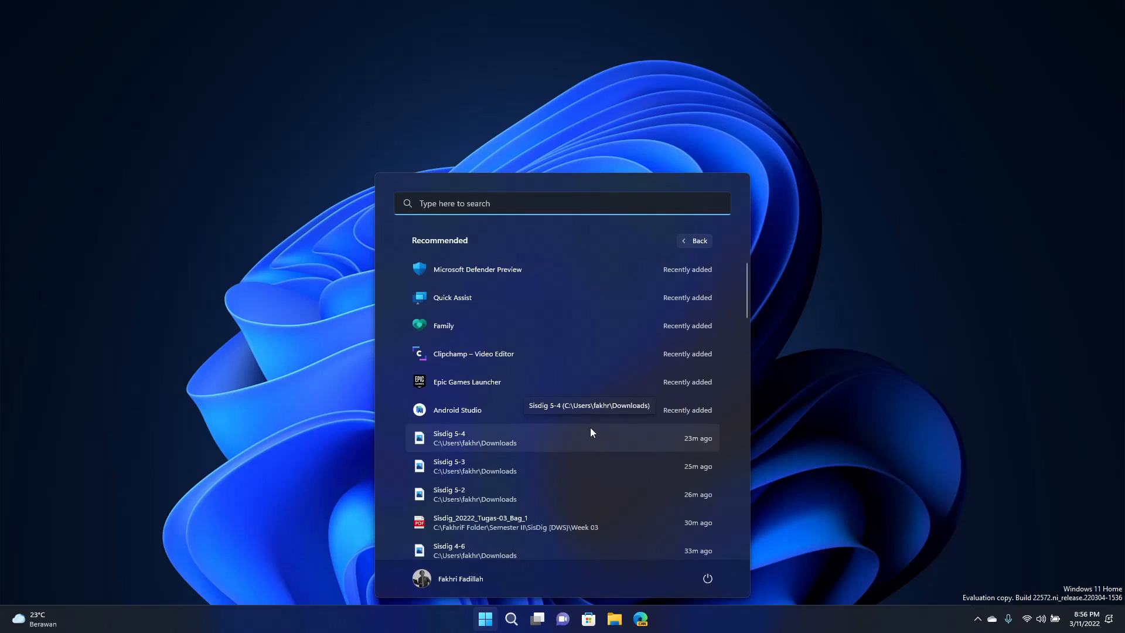
{"action": "left_click", "coordinate": [522, 353]}
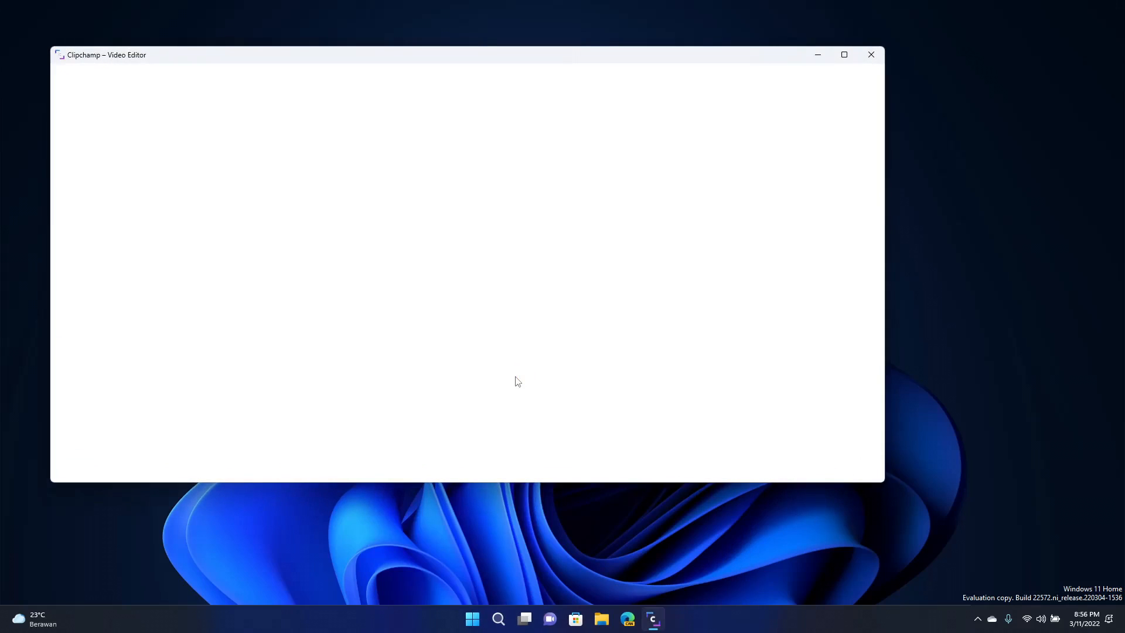
{"action": "left_click_drag", "start_coordinate": [416, 67], "coordinate": [520, 95]}
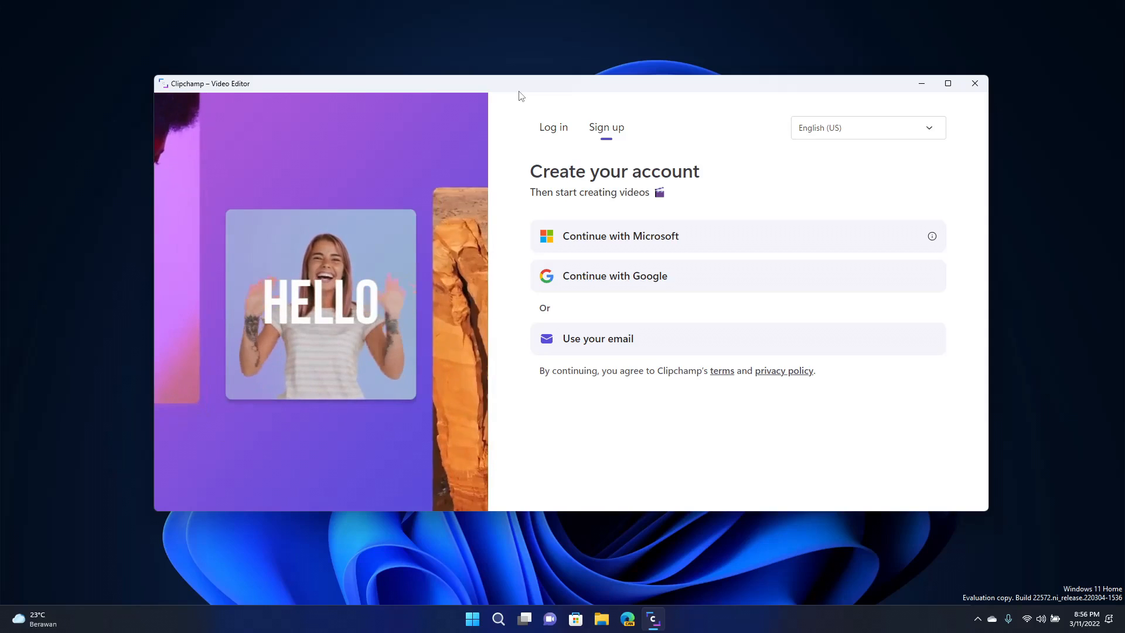
Log in to Clipchamp with a Microsoft account and maximize the window.
{"action": "left_click", "coordinate": [549, 129]}
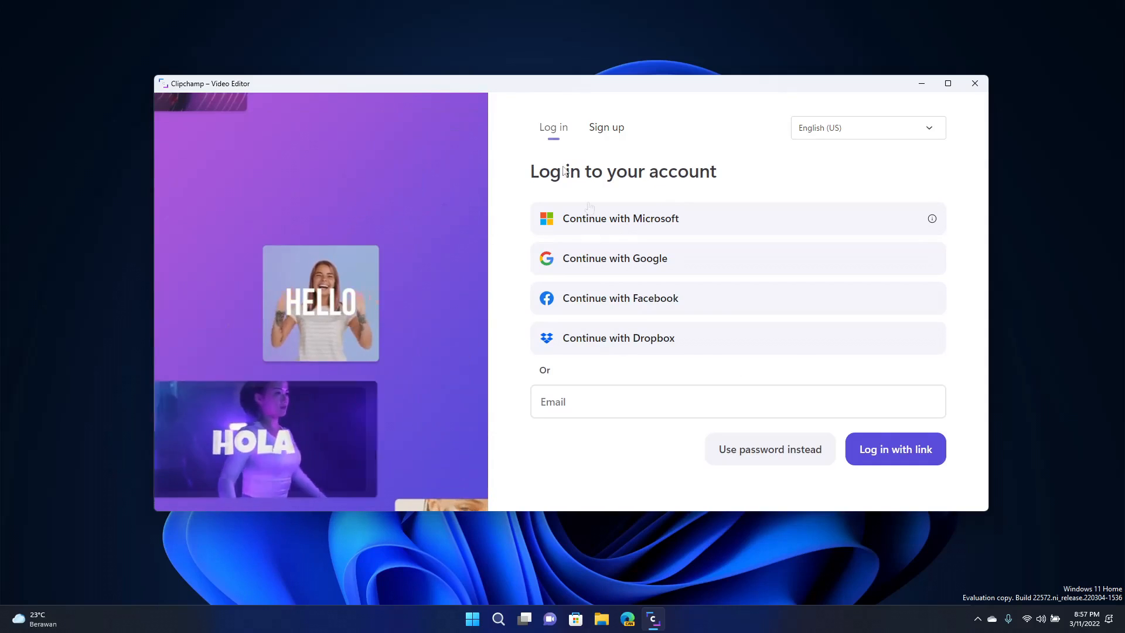
{"action": "left_click", "coordinate": [610, 227]}
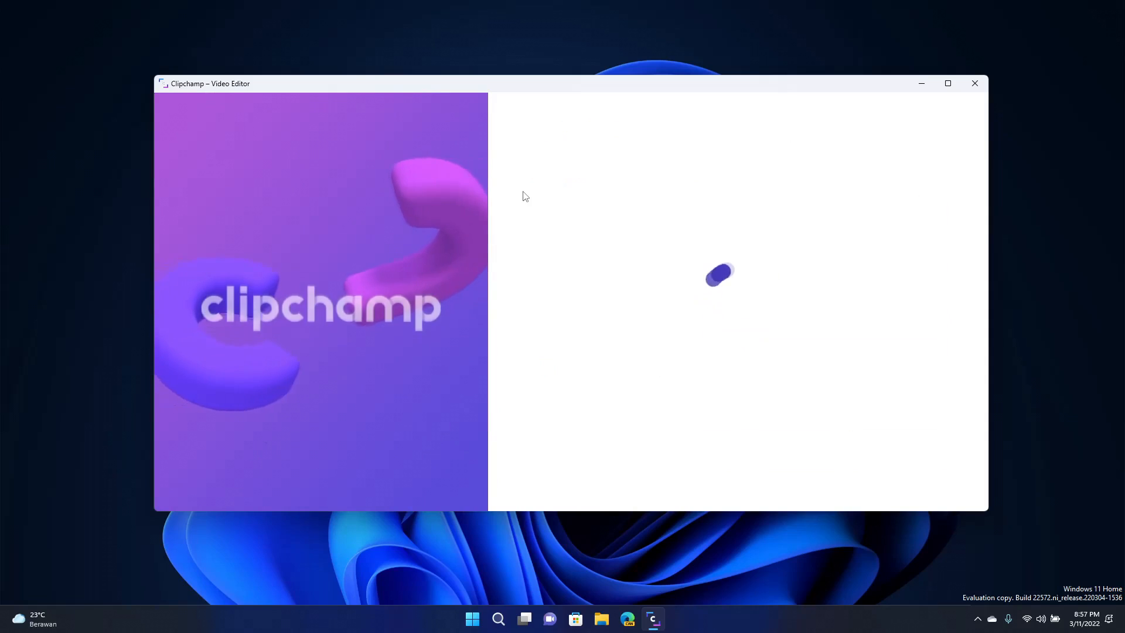
{"action": "key", "text": "Return"}
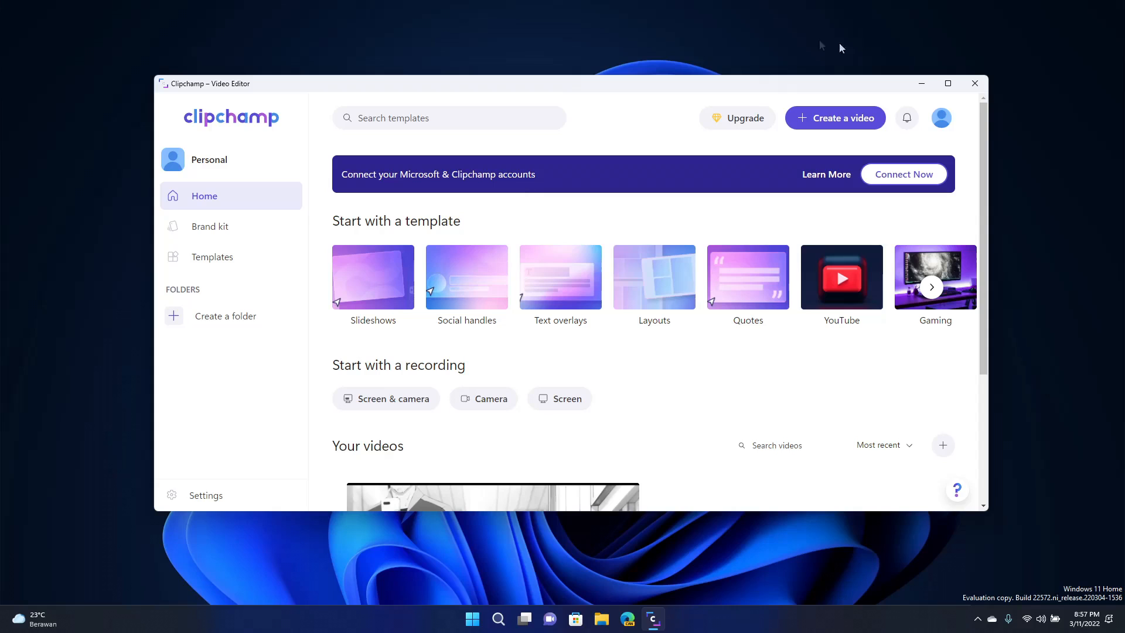
{"action": "left_click", "coordinate": [948, 84]}
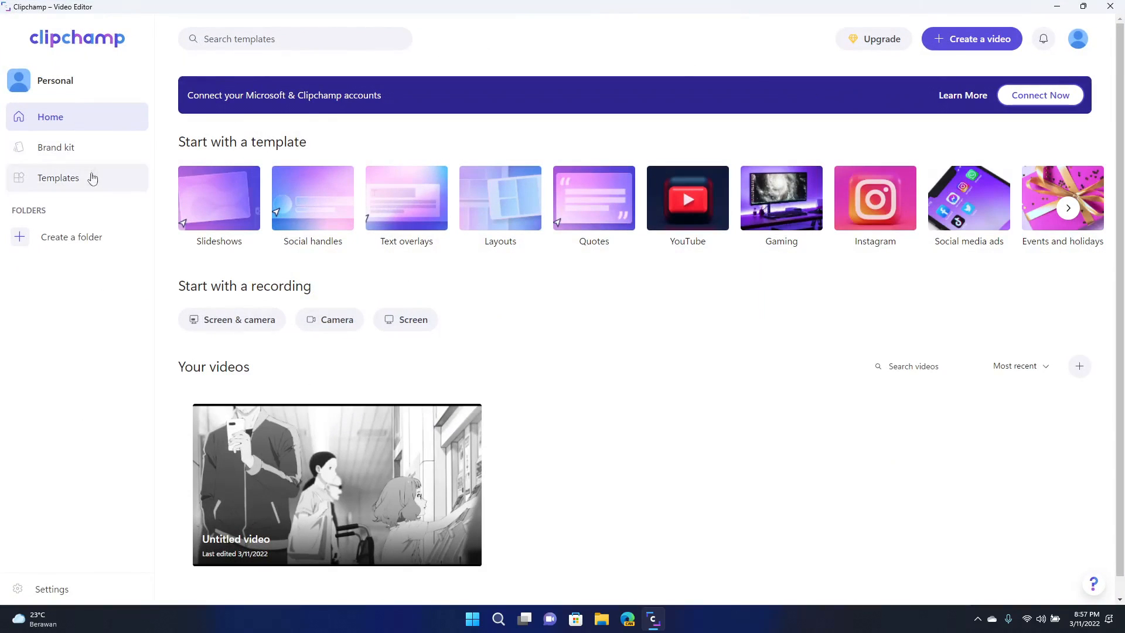
Browse the template gallery by category and return to the home page.
{"action": "left_click", "coordinate": [111, 181]}
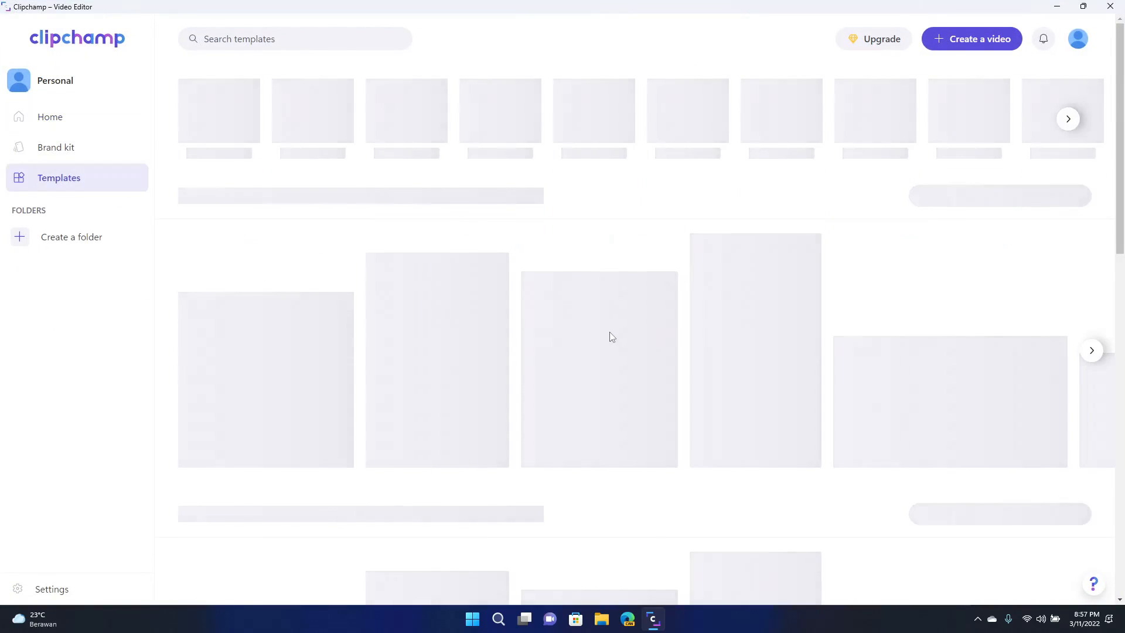
{"action": "scroll", "coordinate": [697, 352], "scroll_direction": "down", "scroll_amount": 6}
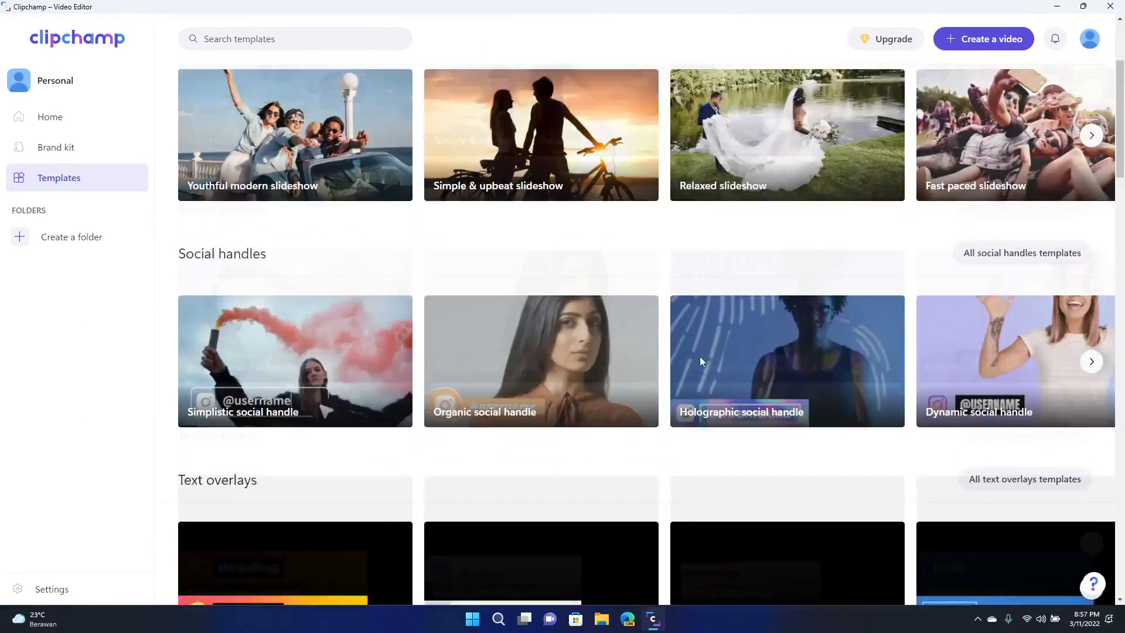
{"action": "scroll", "coordinate": [584, 339], "scroll_direction": "down", "scroll_amount": 8}
{"action": "scroll", "coordinate": [585, 334], "scroll_direction": "up", "scroll_amount": 12}
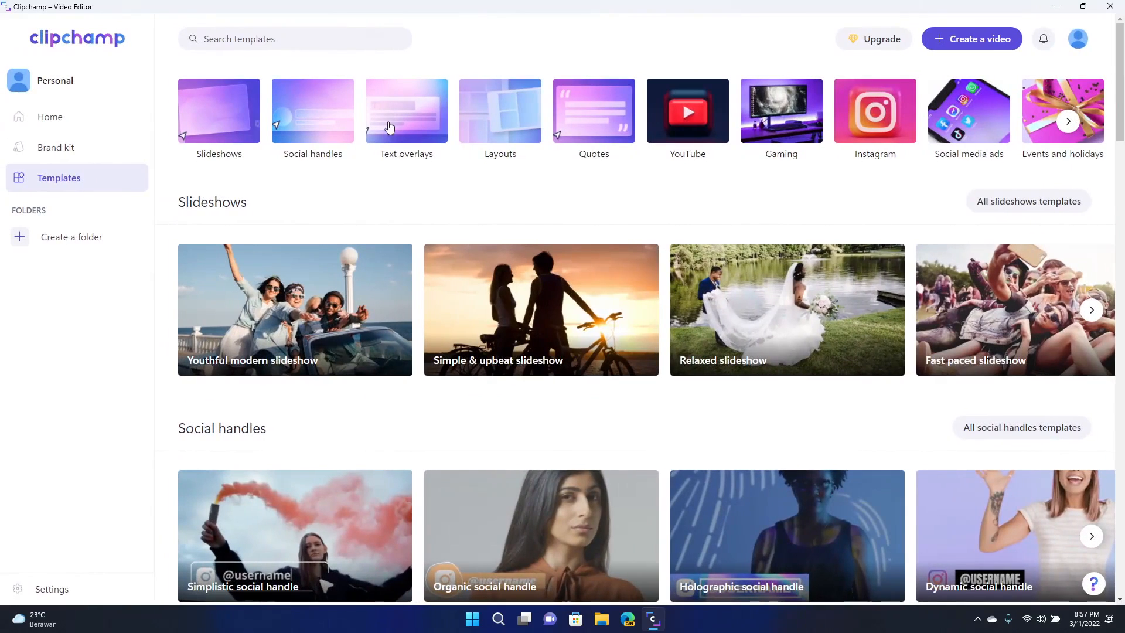
{"action": "left_click", "coordinate": [90, 128]}
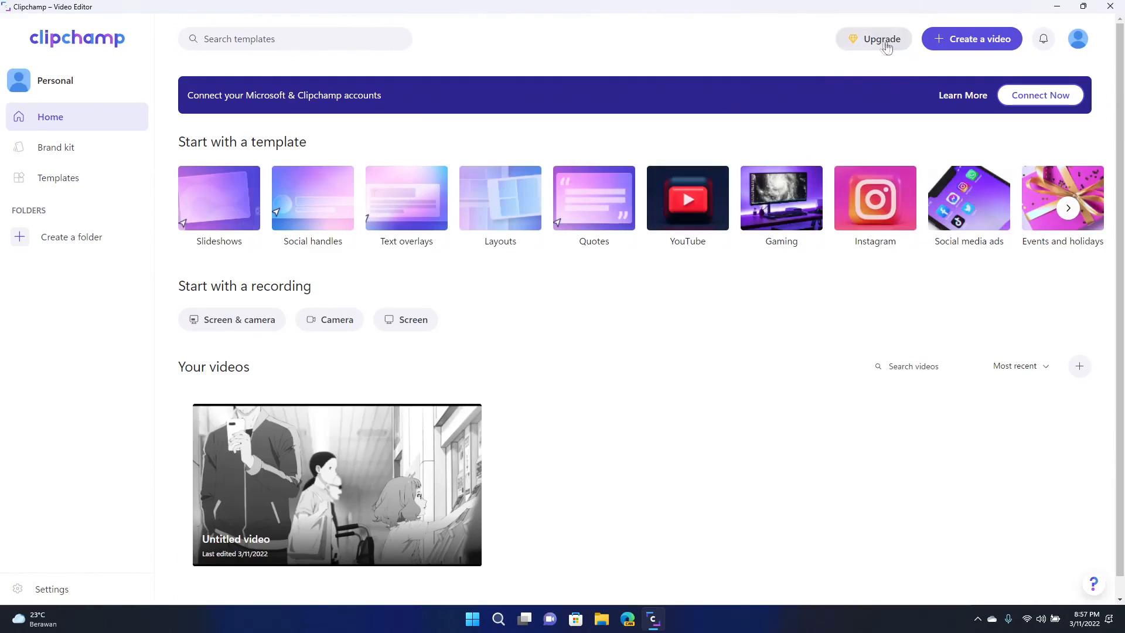
View the available subscription plans and close the plan comparison.
{"action": "left_click", "coordinate": [849, 46]}
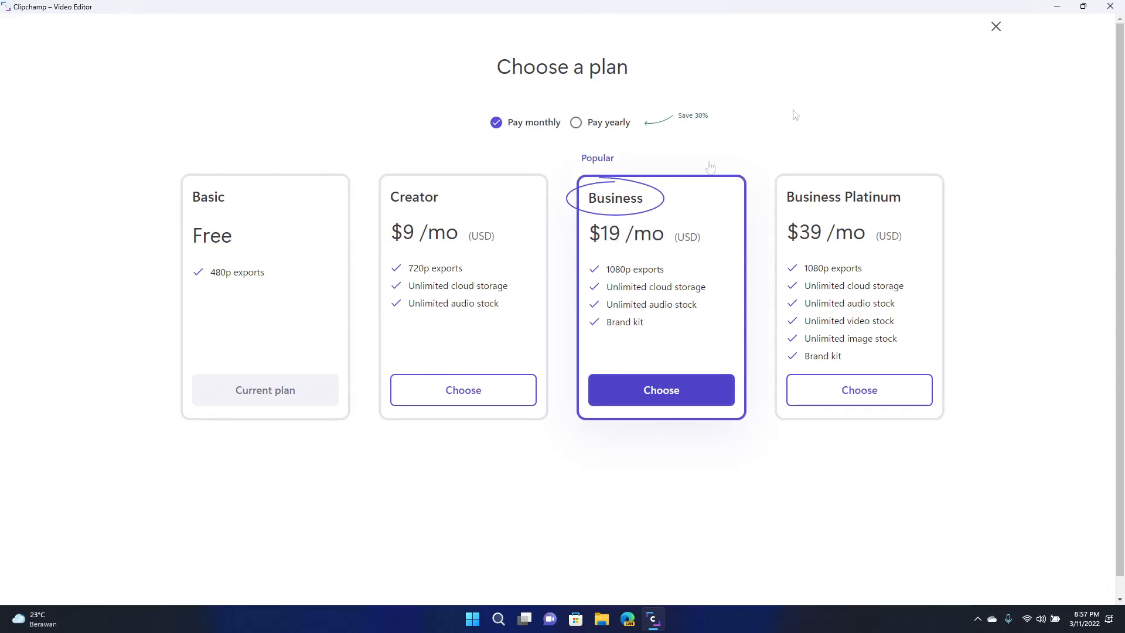
{"action": "left_click", "coordinate": [997, 29]}
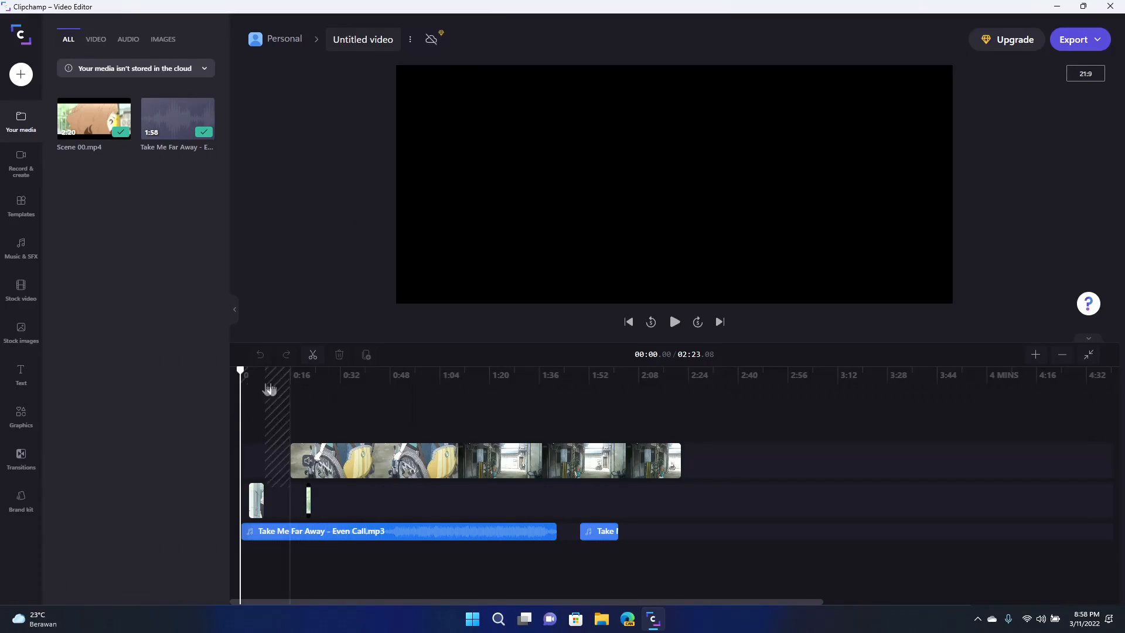
Move the playhead of the Untitled video project to about 5.31 seconds.
{"action": "left_click", "coordinate": [252, 377]}
{"action": "mouse_move", "coordinate": [253, 377]}
{"action": "left_mouse_down"}
{"action": "mouse_move", "coordinate": [319, 374]}
{"action": "mouse_move", "coordinate": [256, 376]}
{"action": "left_mouse_up"}
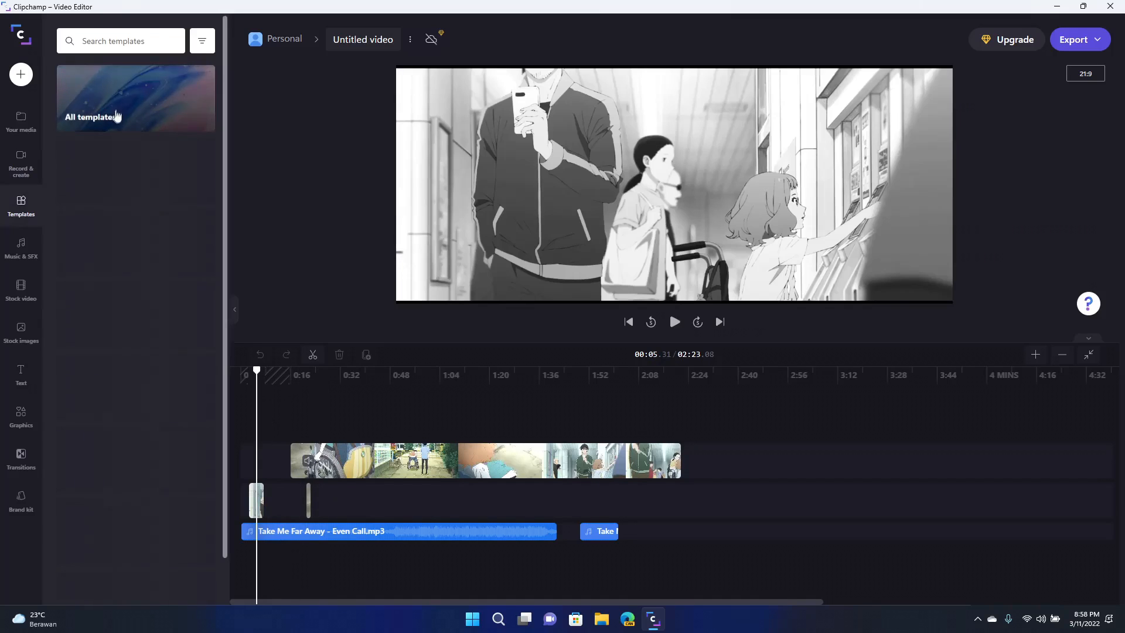
Look through the editor's template categories, the music and sound effects library, and the stock videos.
{"action": "scroll", "coordinate": [117, 264], "scroll_direction": "down", "scroll_amount": 5}
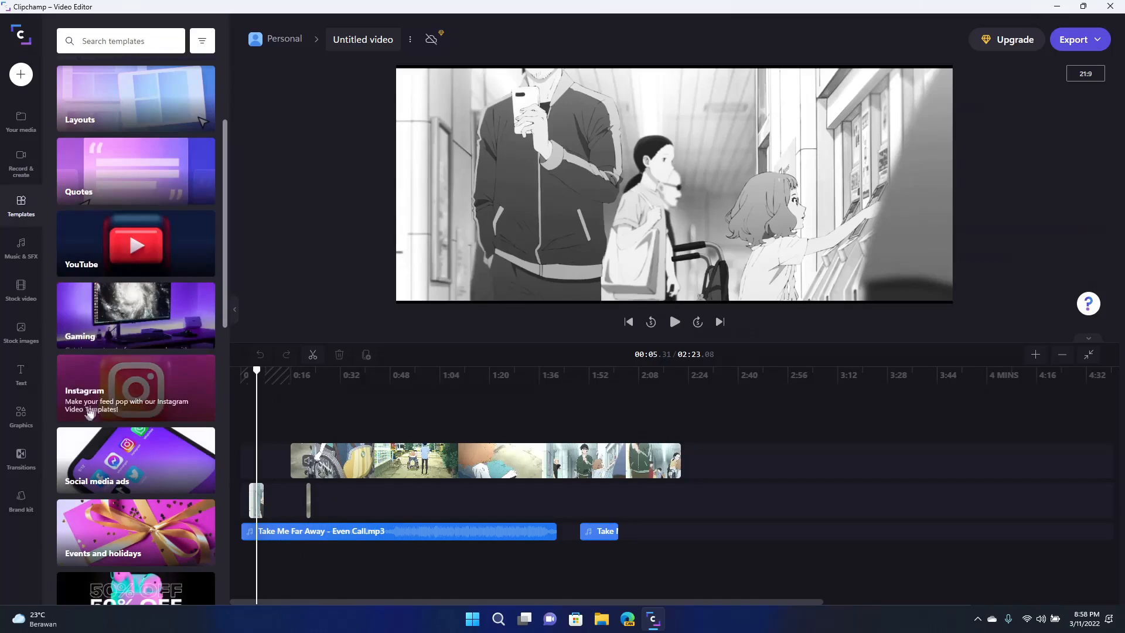
{"action": "left_click", "coordinate": [32, 249]}
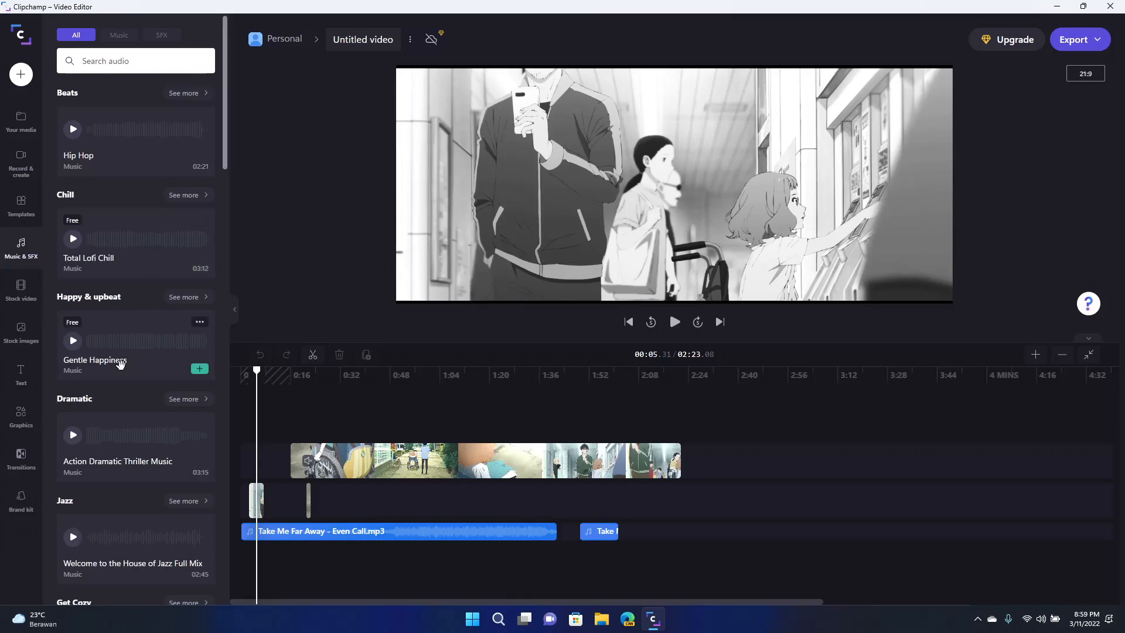
{"action": "scroll", "coordinate": [121, 365], "scroll_direction": "down", "scroll_amount": 5}
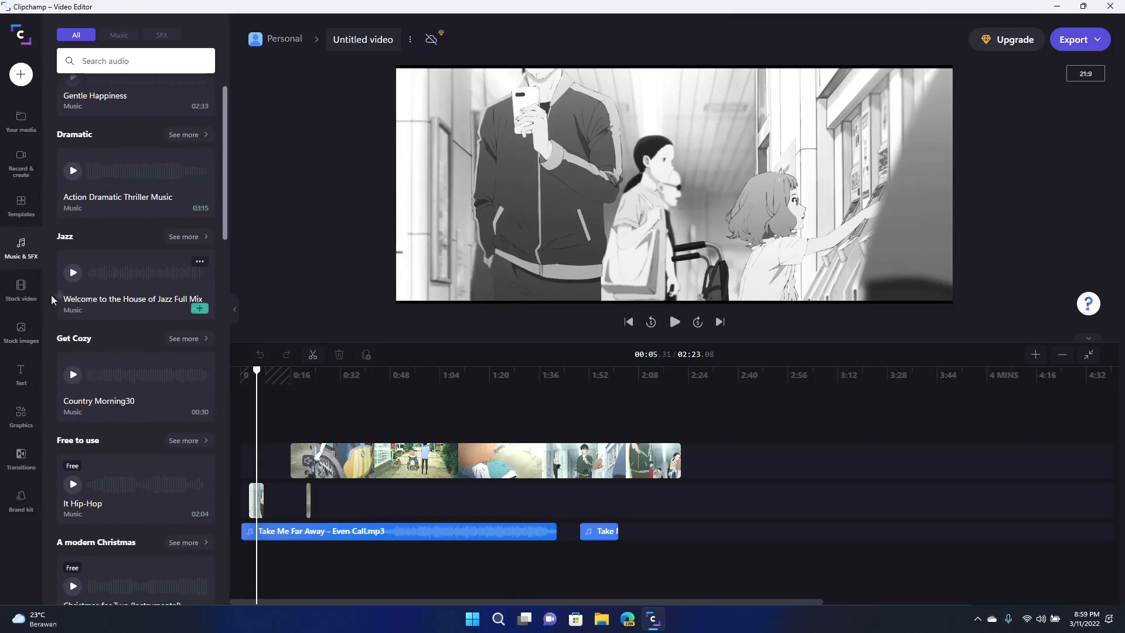
{"action": "left_click", "coordinate": [12, 286]}
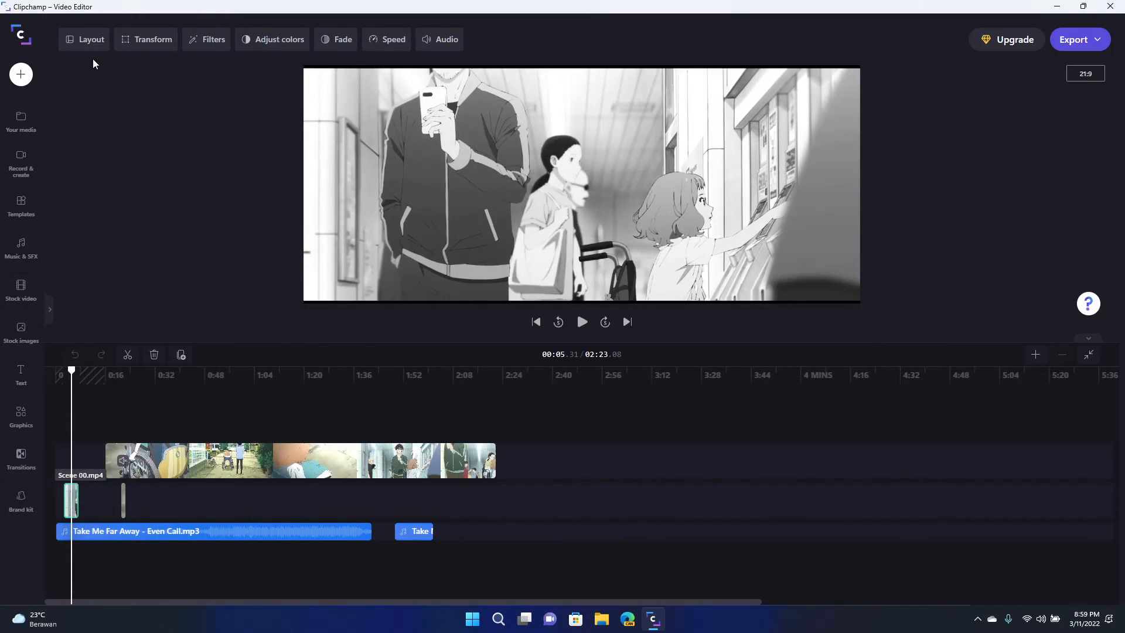
Try the Transform options on the first Scene 00.mp4 clip: vary its opacity, then rotate it one way and back.
{"action": "left_click", "coordinate": [88, 41]}
{"action": "left_click", "coordinate": [141, 39]}
{"action": "left_click_drag", "start_coordinate": [167, 187], "coordinate": [218, 181]}
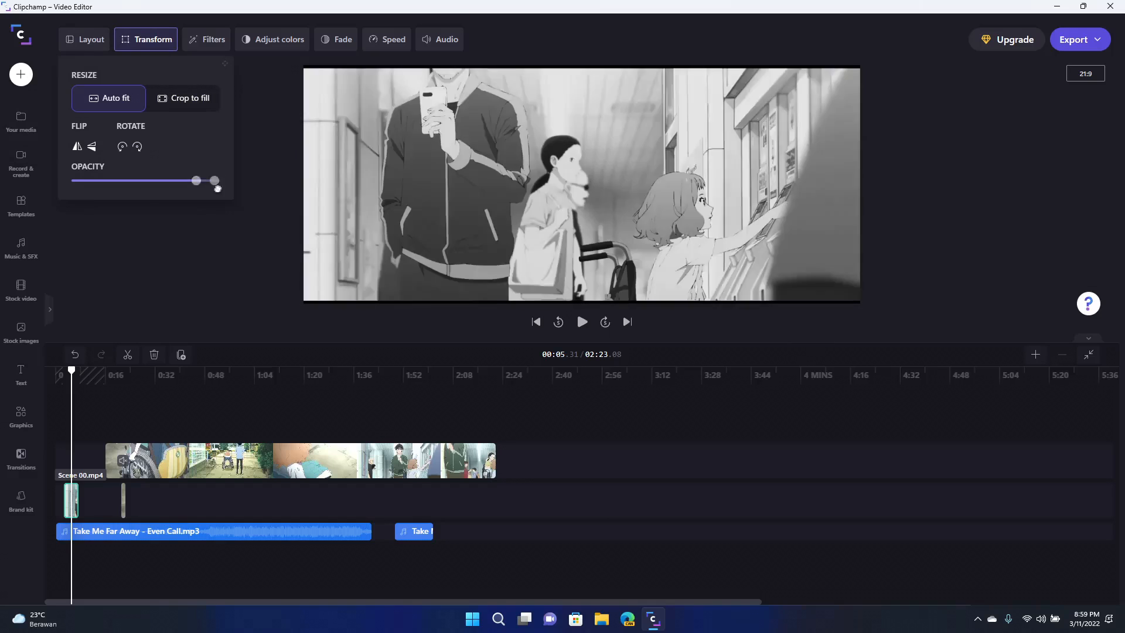
{"action": "left_click", "coordinate": [137, 147]}
{"action": "left_click", "coordinate": [122, 148]}
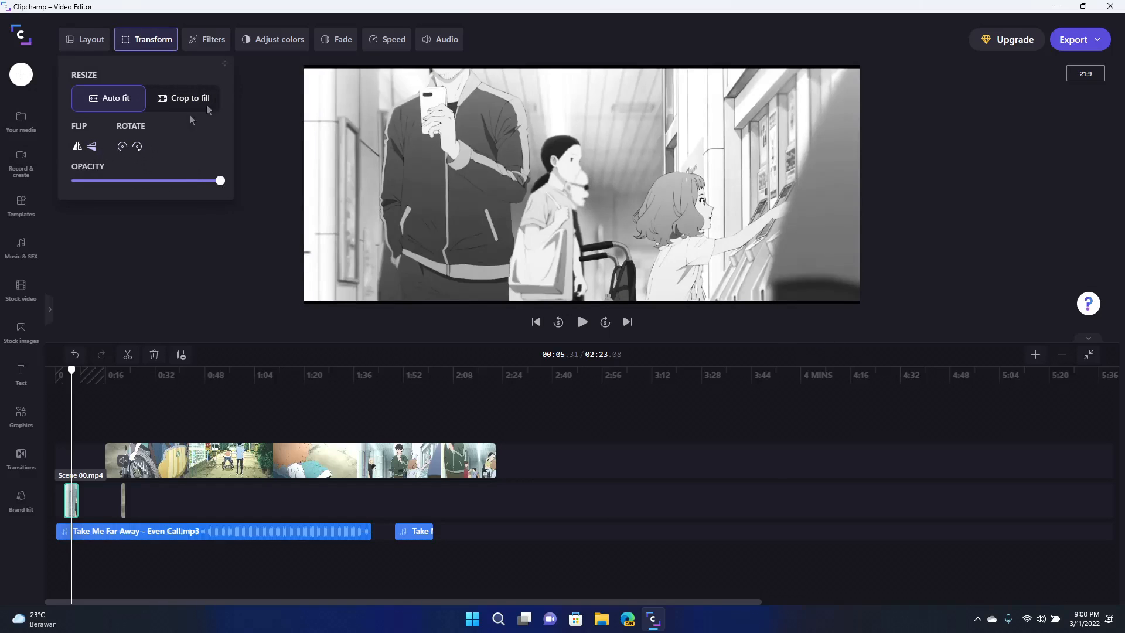
Preview filters on the selected Scene 00.mp4 clip and examine its color adjustment and fade settings.
{"action": "left_click", "coordinate": [206, 39]}
{"action": "scroll", "coordinate": [220, 161], "scroll_direction": "down", "scroll_amount": 1}
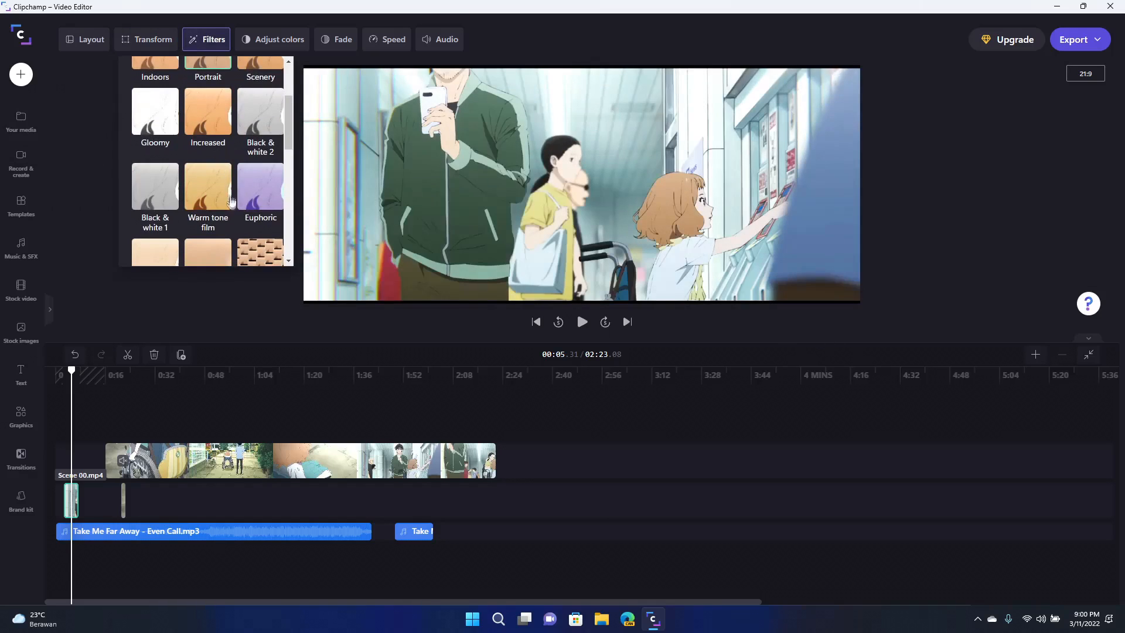
{"action": "scroll", "coordinate": [235, 193], "scroll_direction": "down", "scroll_amount": 1}
{"action": "scroll", "coordinate": [205, 251], "scroll_direction": "up", "scroll_amount": 3}
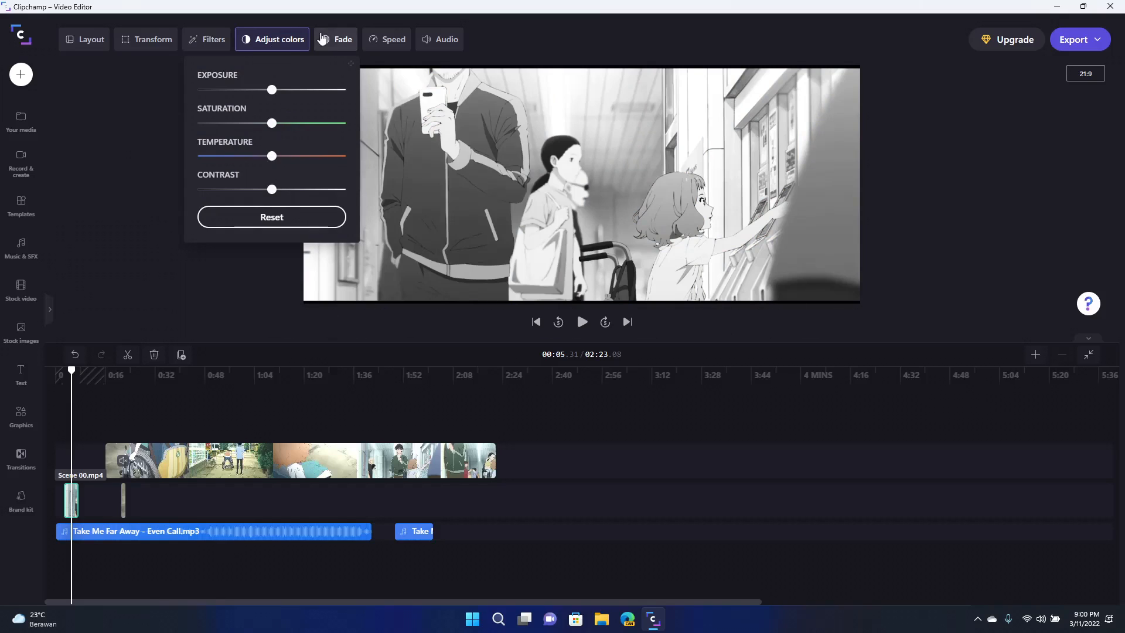
{"action": "left_click", "coordinate": [335, 40]}
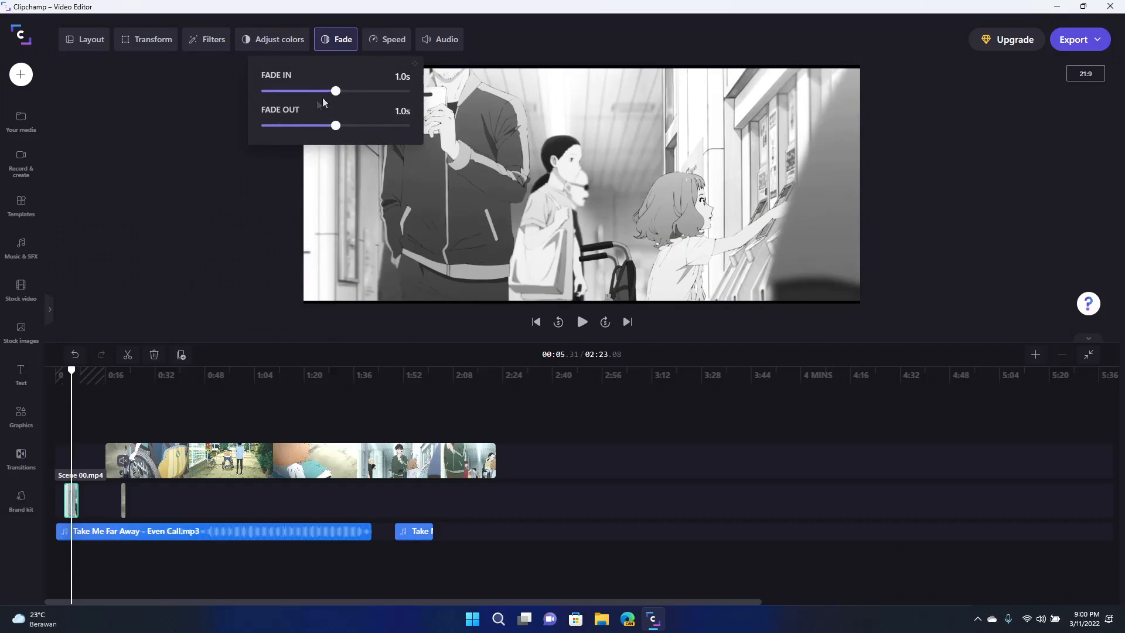
{"action": "mouse_move", "coordinate": [337, 92]}
{"action": "left_mouse_down"}
{"action": "mouse_move", "coordinate": [403, 92]}
{"action": "mouse_move", "coordinate": [335, 92]}
{"action": "left_mouse_up"}
Try the Slow and Fast speeds on the selected Scene 00.mp4 clip and restore Normal speed.
{"action": "left_click", "coordinate": [387, 39]}
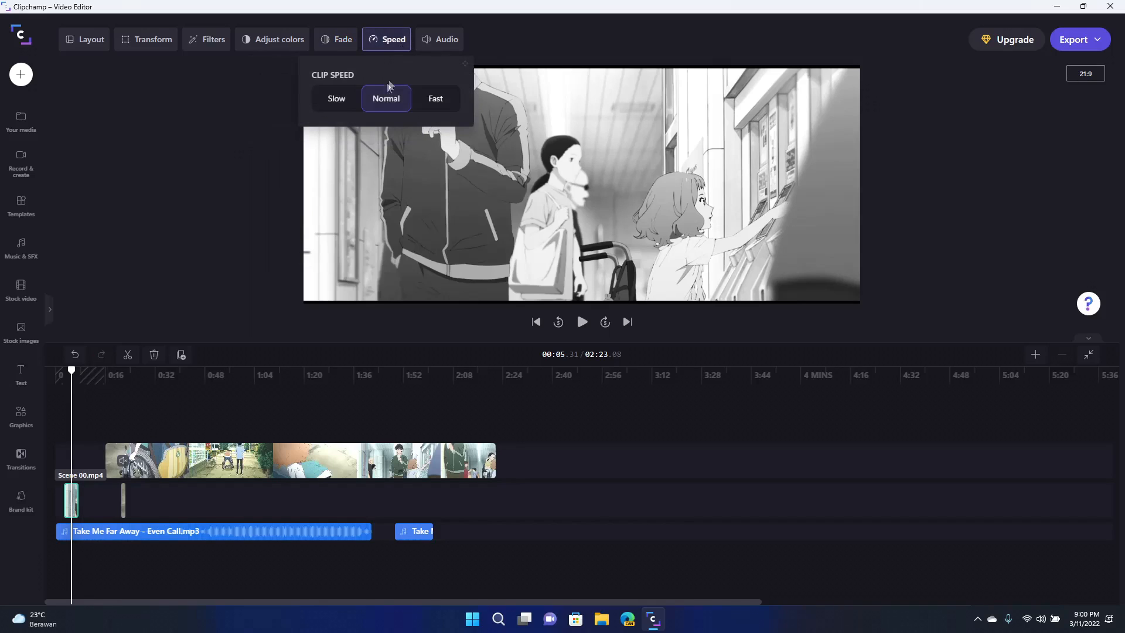
{"action": "left_click", "coordinate": [347, 107]}
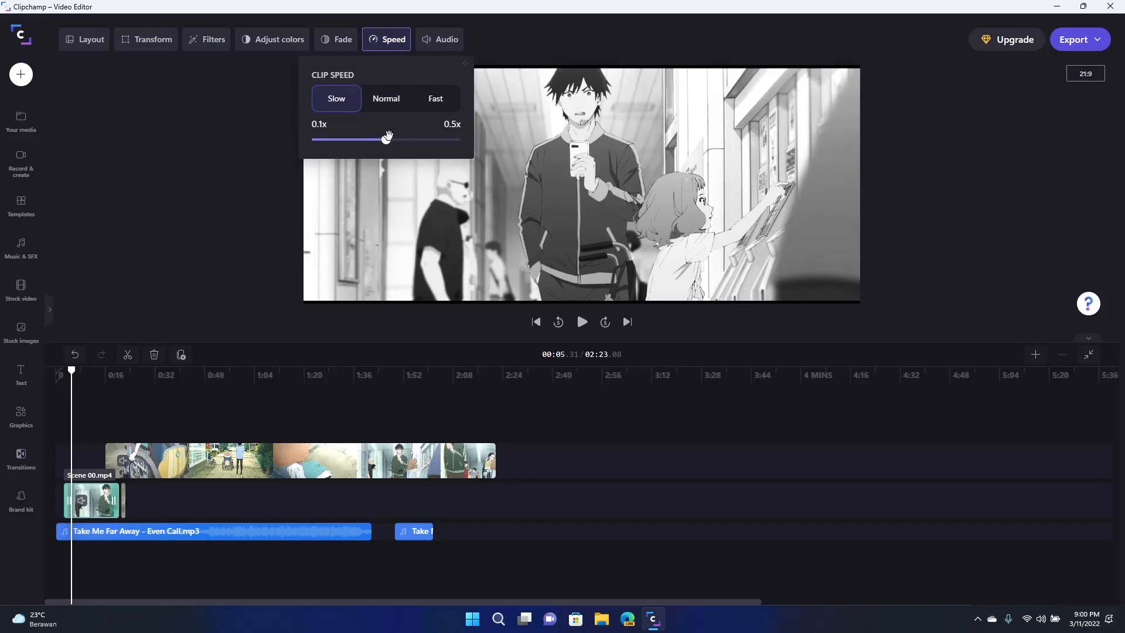
{"action": "left_click", "coordinate": [382, 101]}
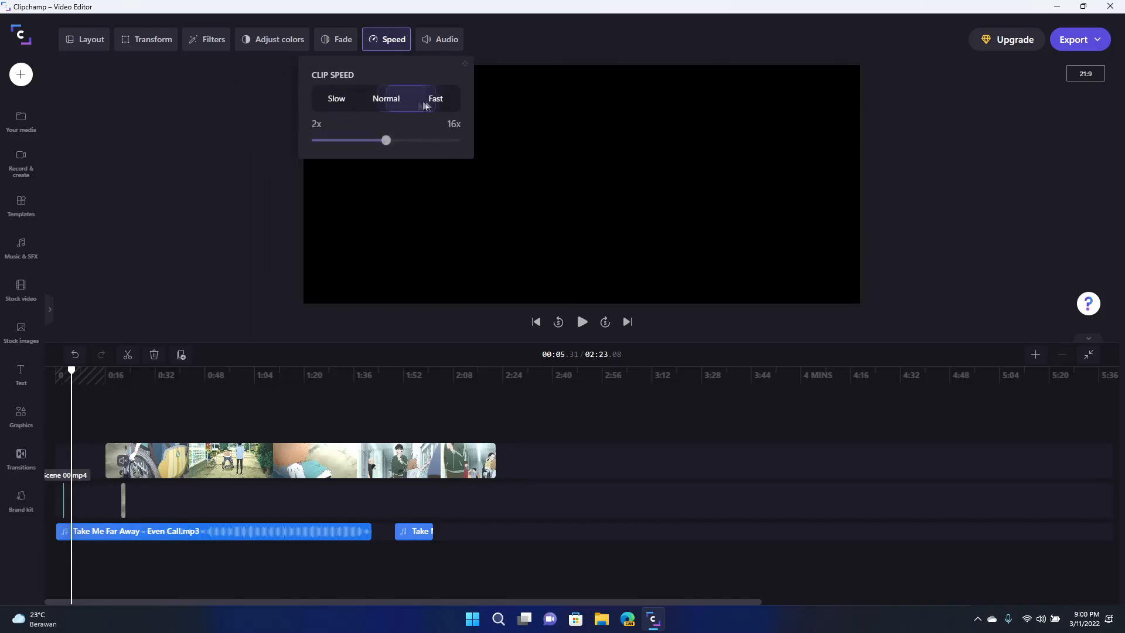
Separate the audio from the selected Scene 00.mp4 clip.
{"action": "left_click", "coordinate": [437, 40]}
{"action": "left_click", "coordinate": [447, 125]}
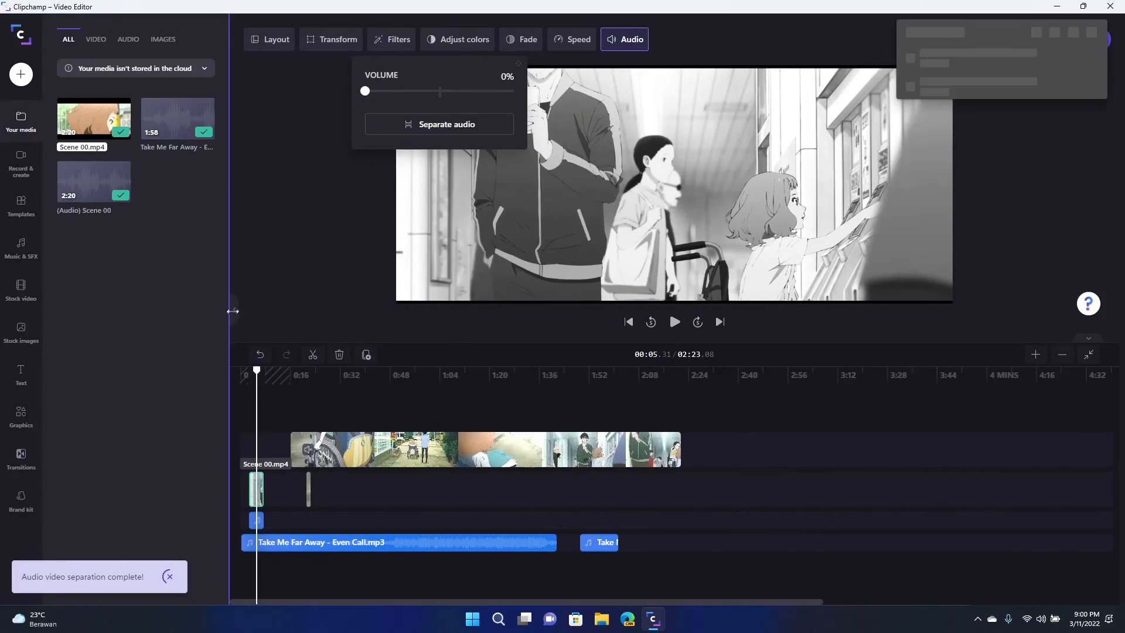
{"action": "left_click", "coordinate": [1091, 29]}
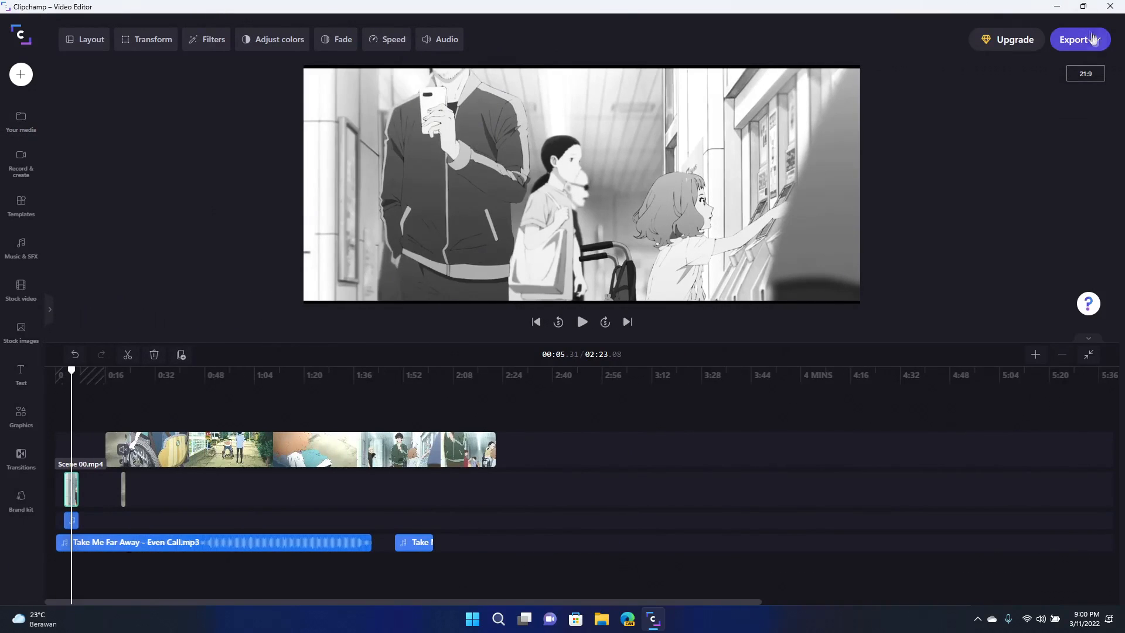
Check the available export video qualities and close the list without exporting.
{"action": "left_click", "coordinate": [1093, 39]}
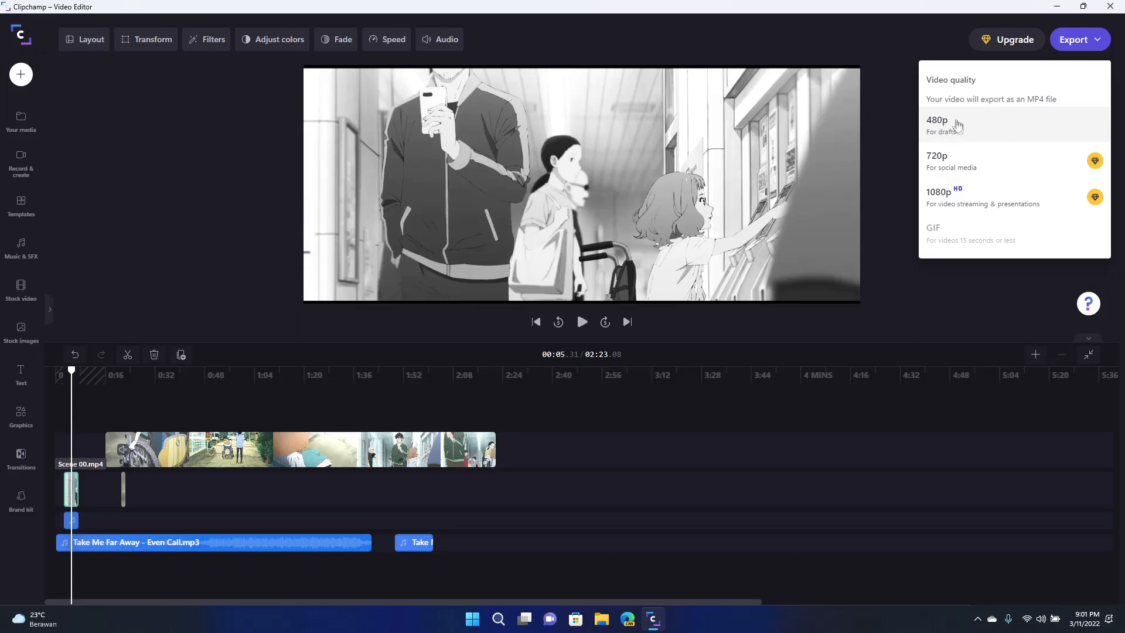
{"action": "left_click", "coordinate": [885, 104]}
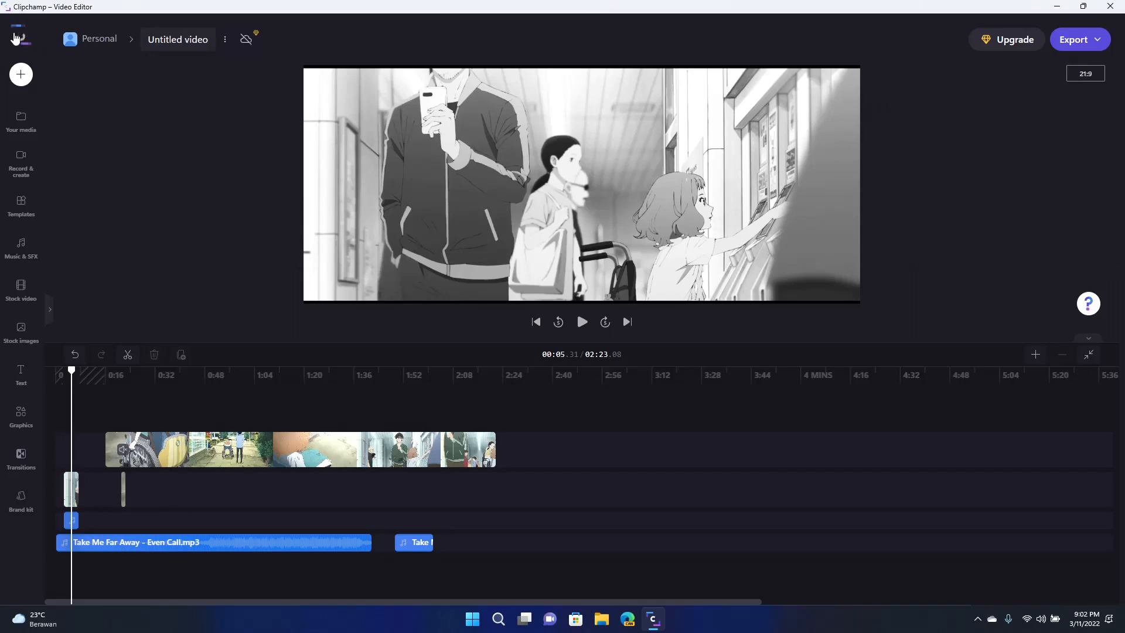
Leave the editor for the Clipchamp home page and view the upgrade plans.
{"action": "left_click", "coordinate": [18, 35]}
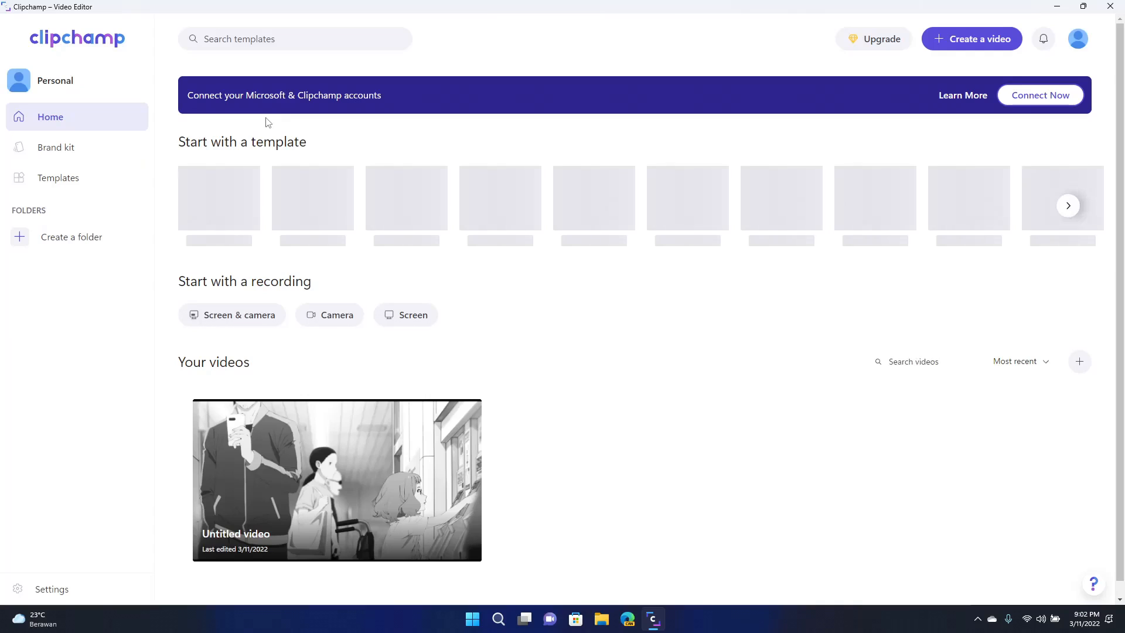
{"action": "left_click", "coordinate": [851, 34]}
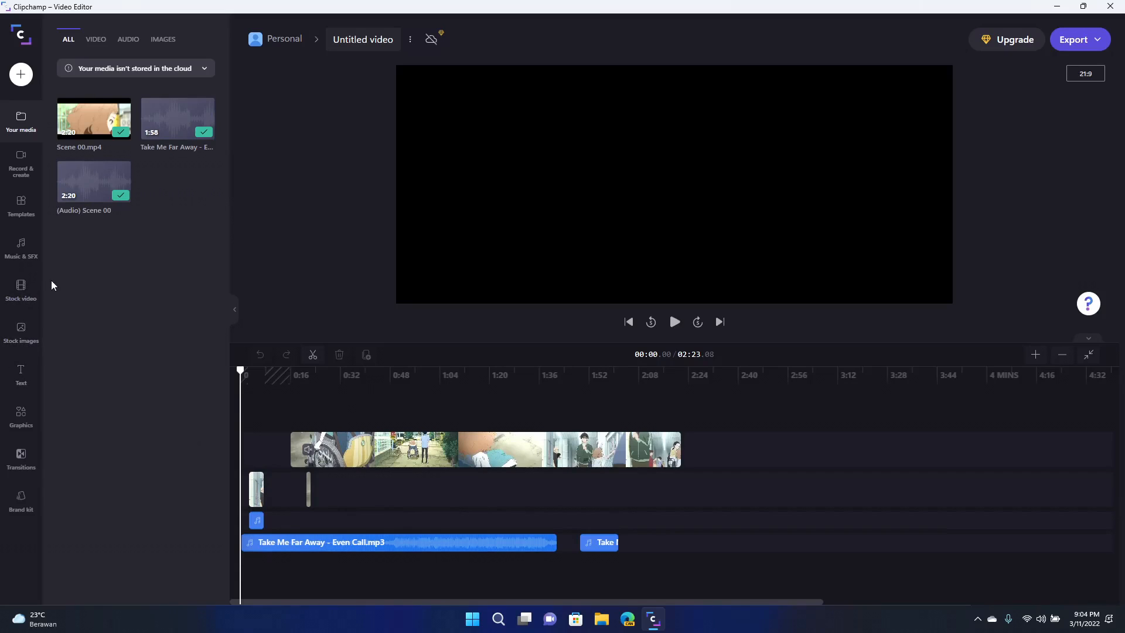
View the stock video library in the Untitled video project and return to the project's own media.
{"action": "left_click", "coordinate": [21, 286]}
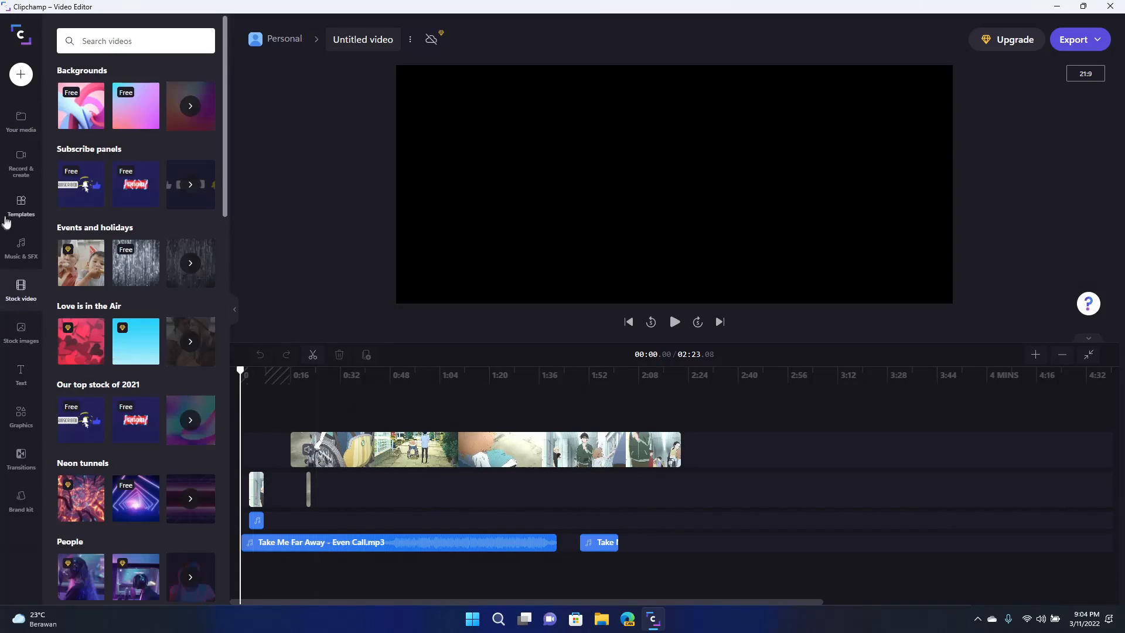
{"action": "left_click", "coordinate": [21, 122]}
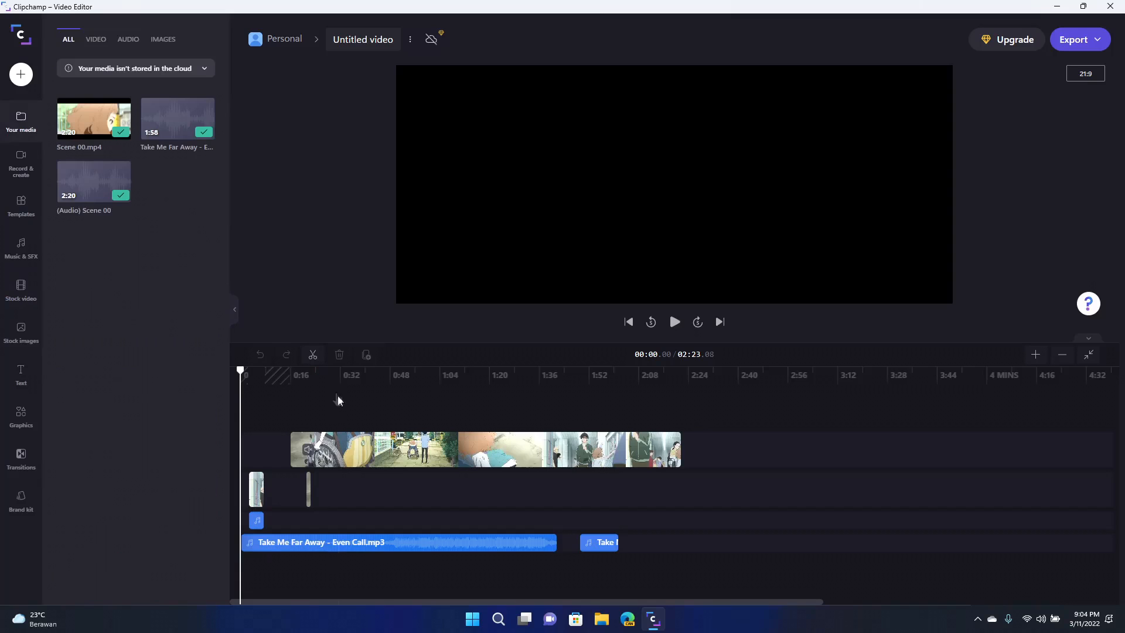
Preview the Scene 00.mp4 clip by scrubbing the timeline playhead between about 0:39 and 1:07.
{"action": "left_click_drag", "start_coordinate": [241, 370], "coordinate": [392, 409]}
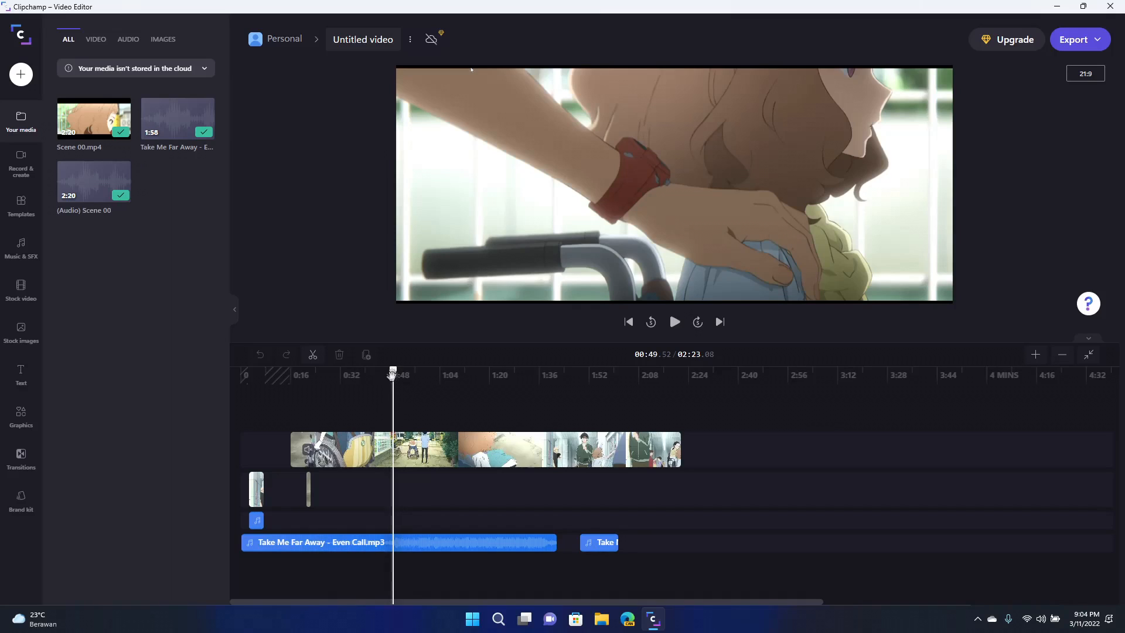
{"action": "left_click_drag", "start_coordinate": [392, 384], "coordinate": [448, 395]}
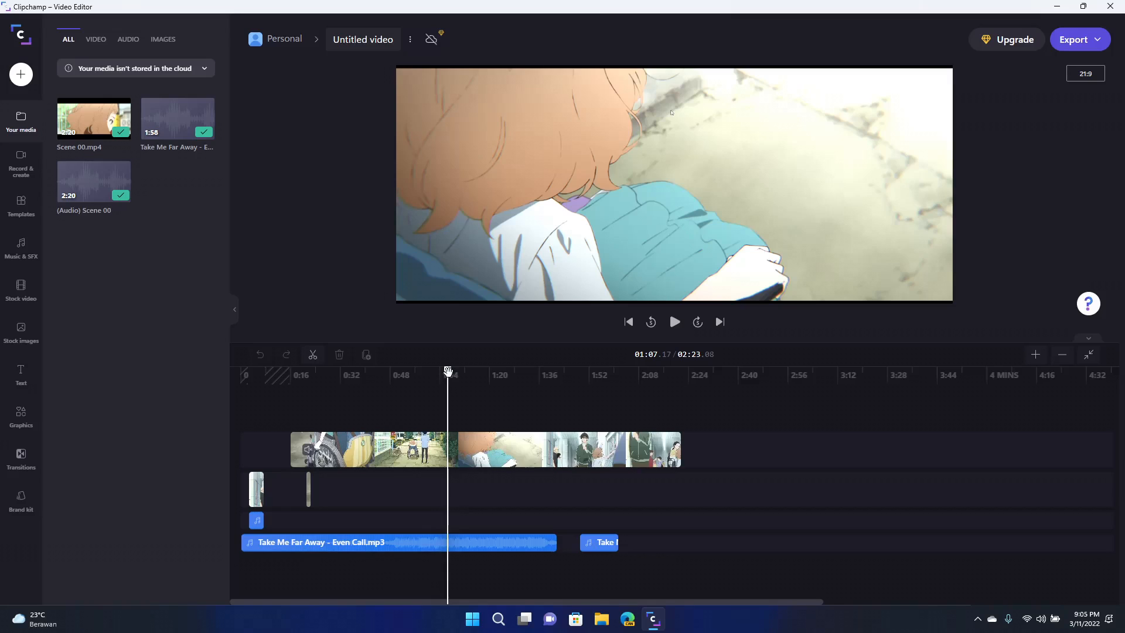
{"action": "left_click_drag", "start_coordinate": [448, 371], "coordinate": [385, 382]}
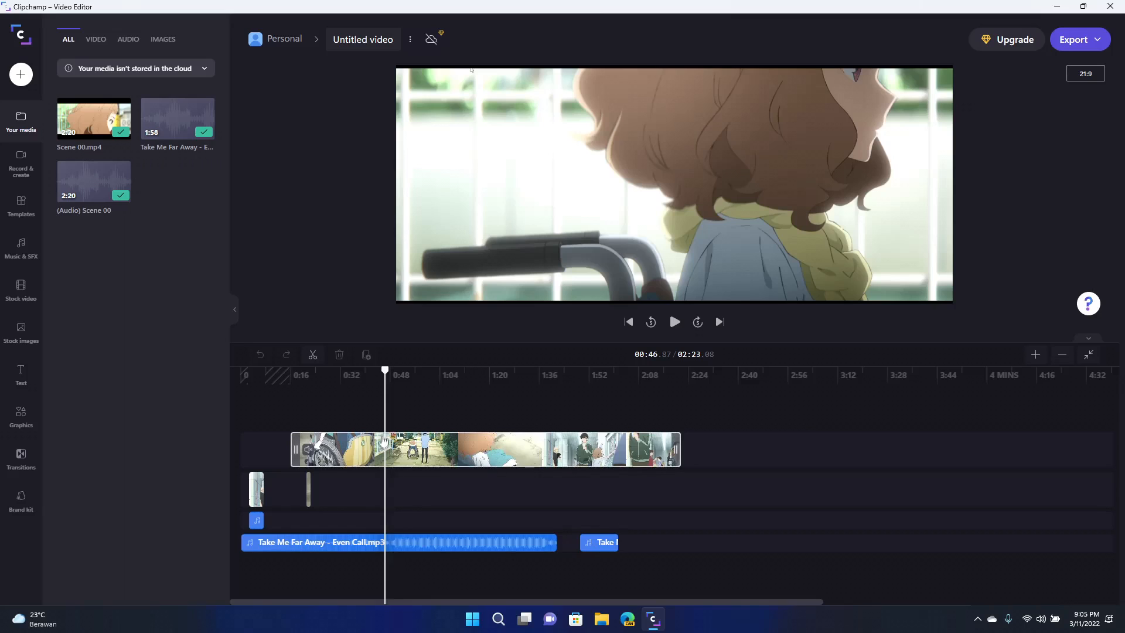
{"action": "left_click", "coordinate": [381, 446]}
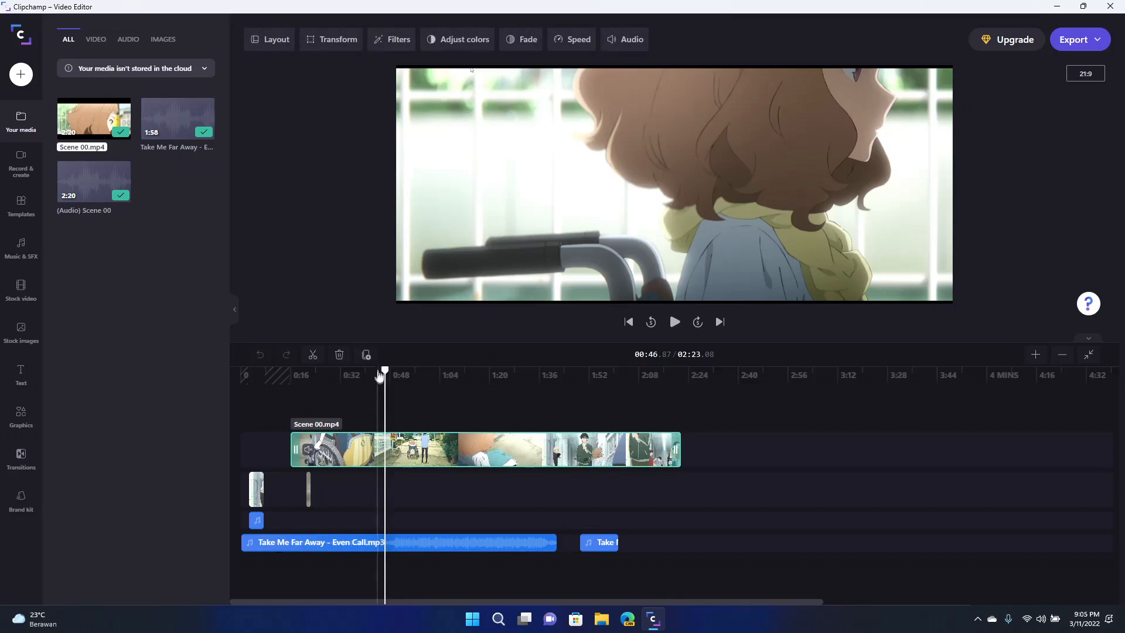
{"action": "left_click", "coordinate": [374, 370]}
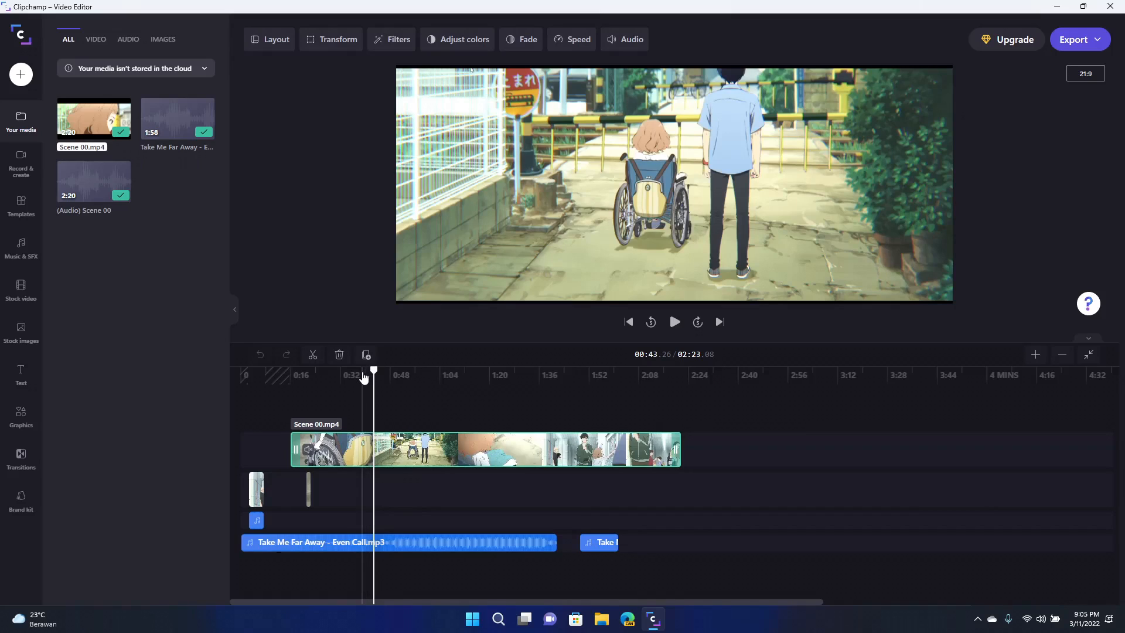
{"action": "left_click", "coordinate": [362, 371]}
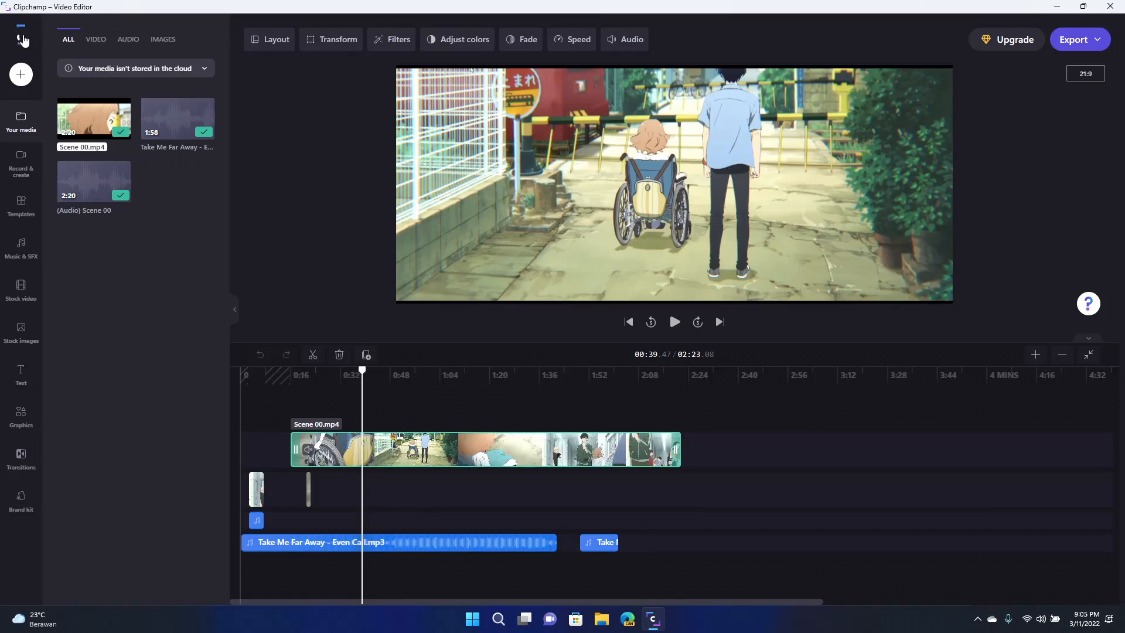
Leave the editor for the home page and log out of the account, restoring the maximized window to its smaller size.
{"action": "left_click", "coordinate": [21, 34]}
{"action": "left_click", "coordinate": [77, 117]}
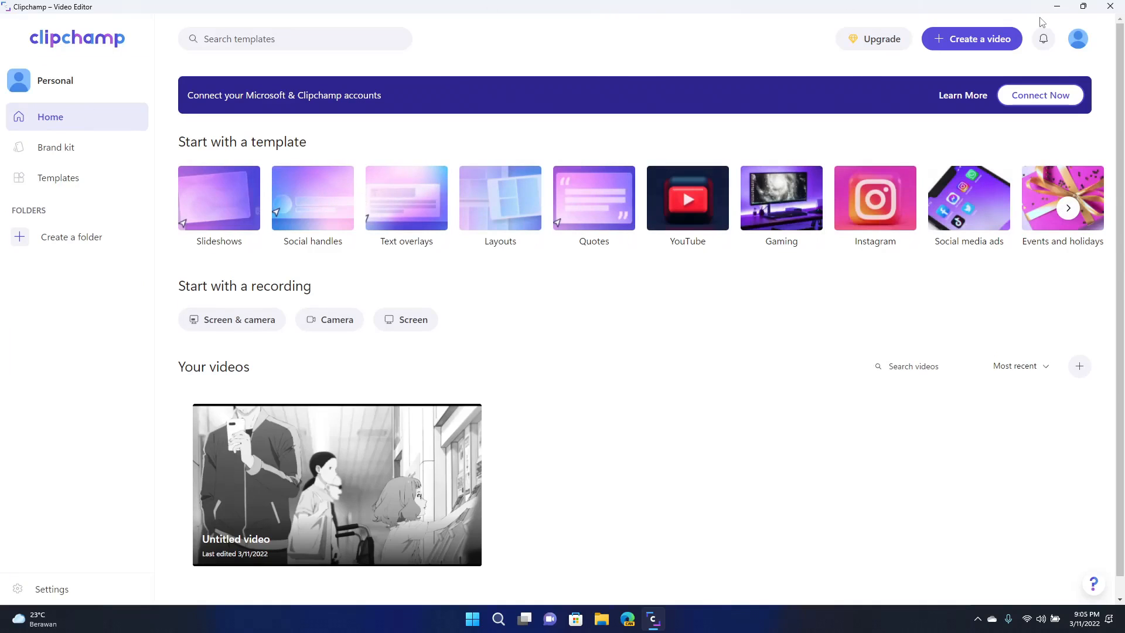
{"action": "left_click", "coordinate": [1079, 40]}
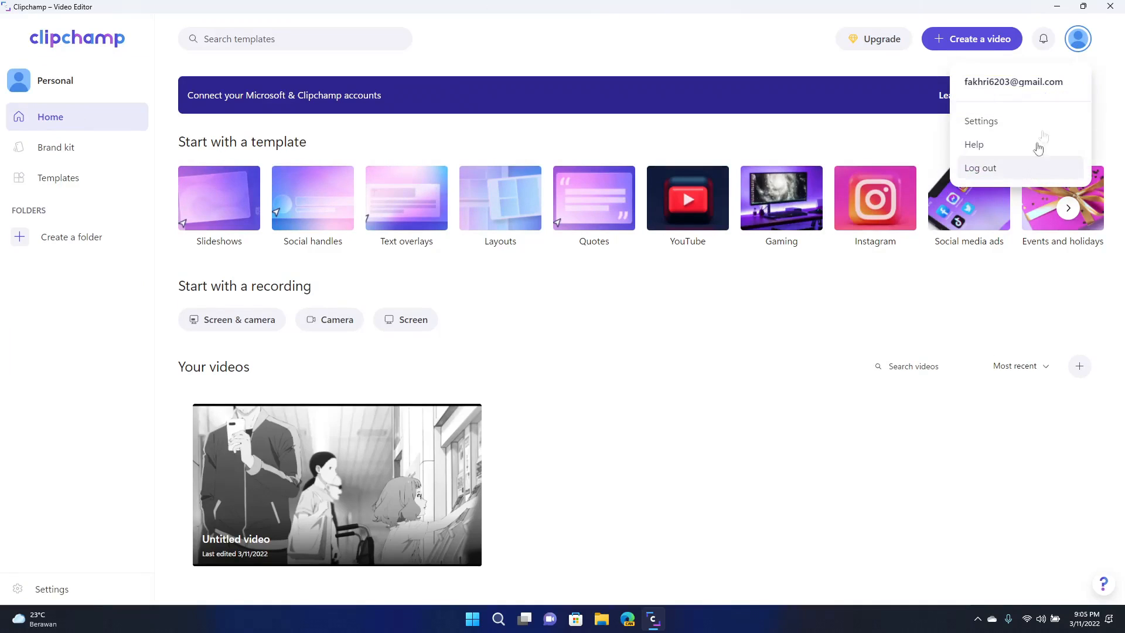
{"action": "left_click", "coordinate": [1034, 170]}
{"action": "left_click", "coordinate": [1083, 7]}
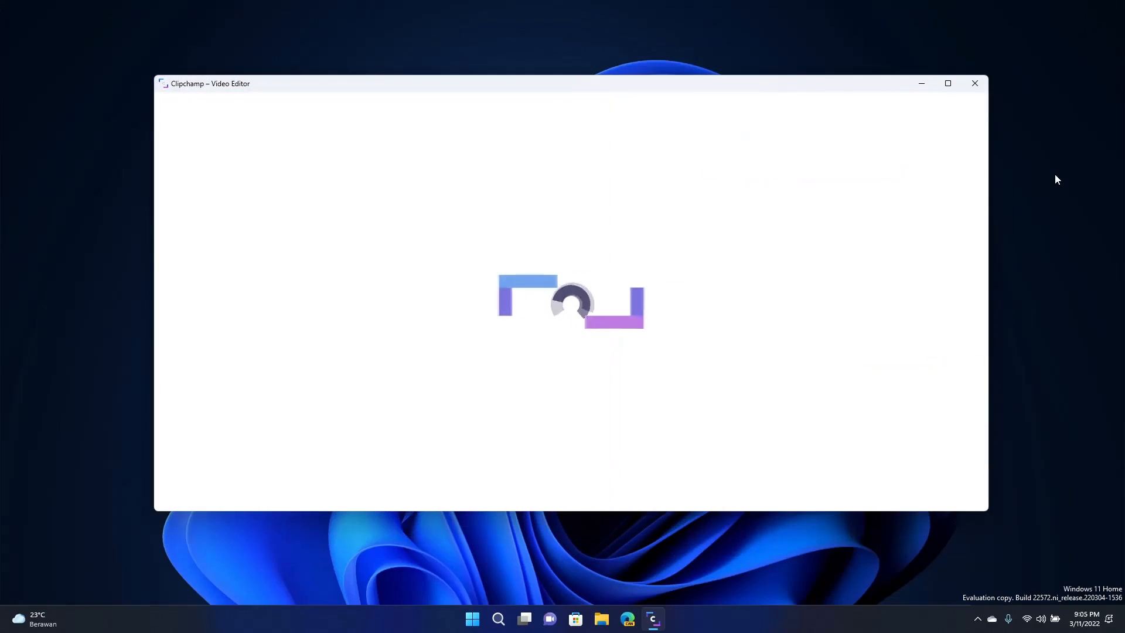